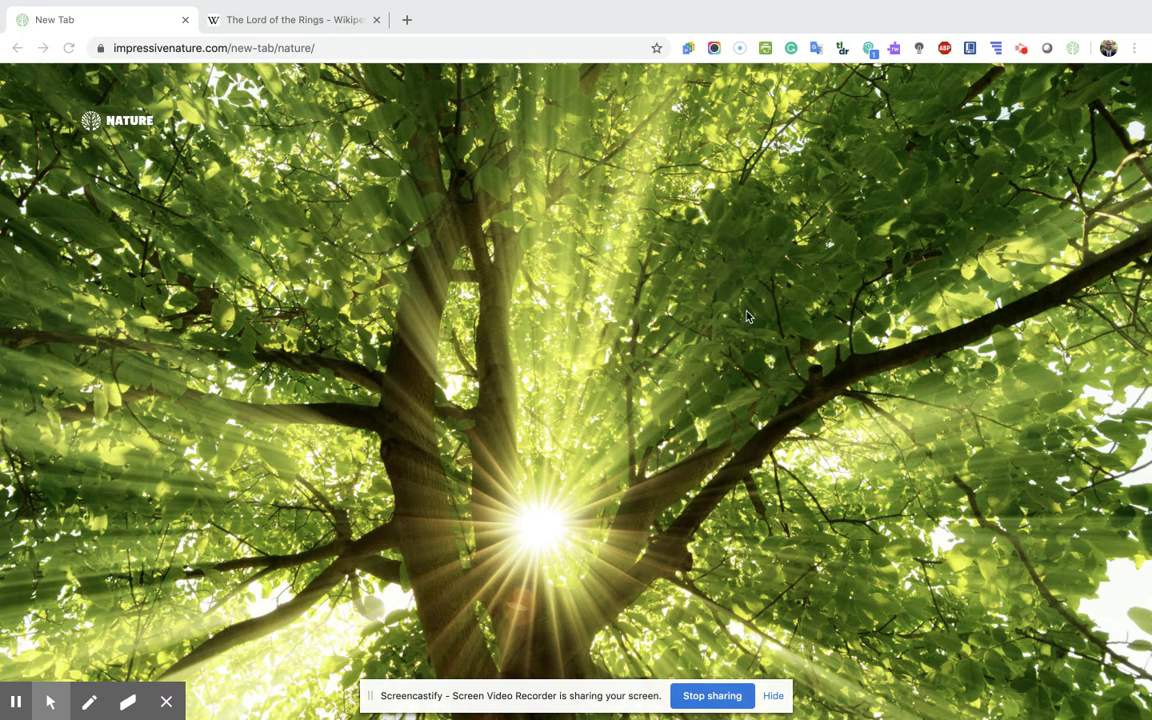
Go to chrome.google.com and open the Chrome Web Store's Extensions page.
click(385, 50)
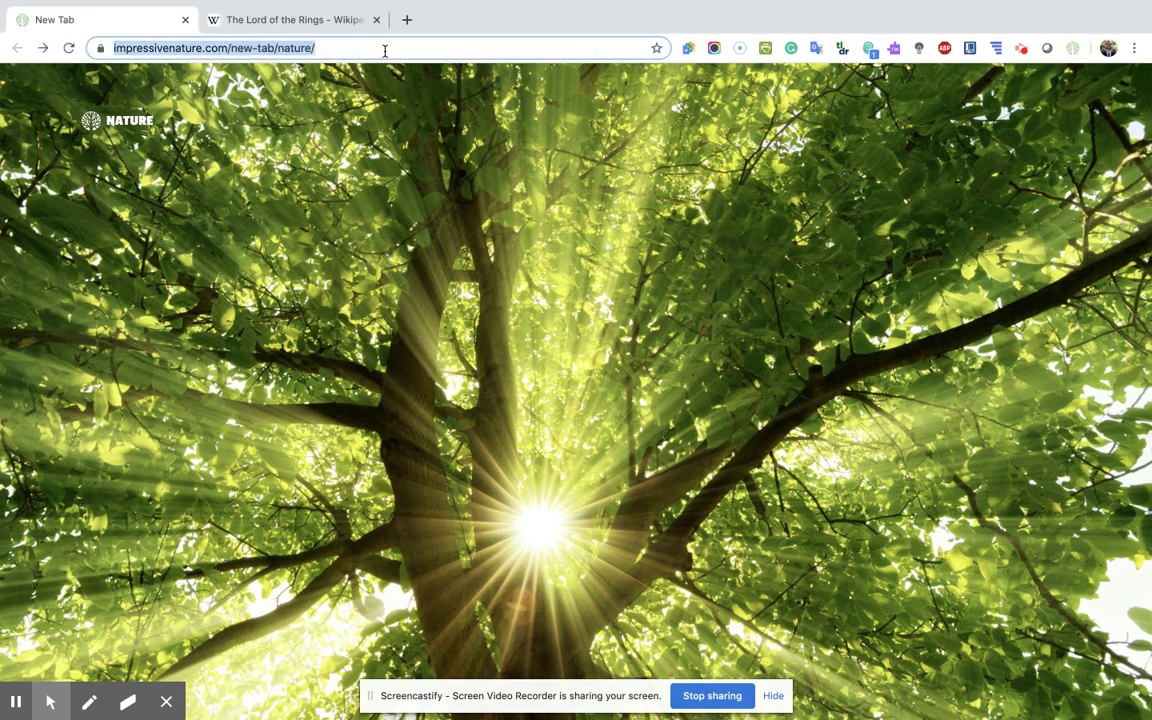
text(chrome.google.co)
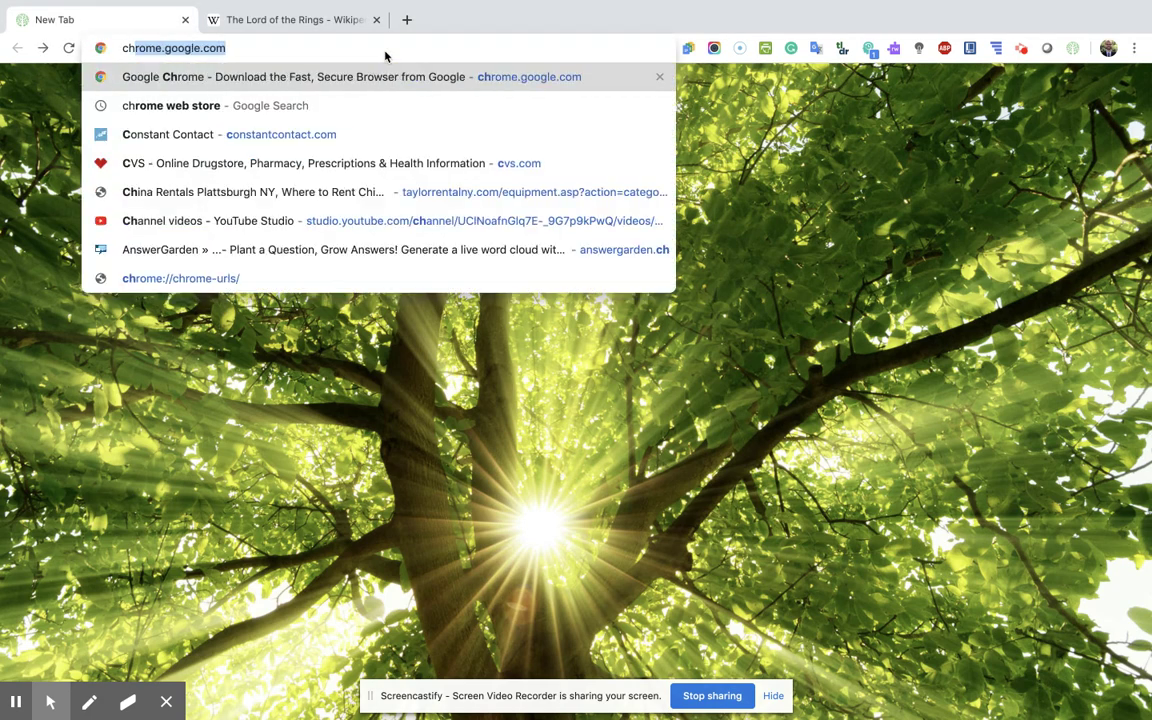
text(m)
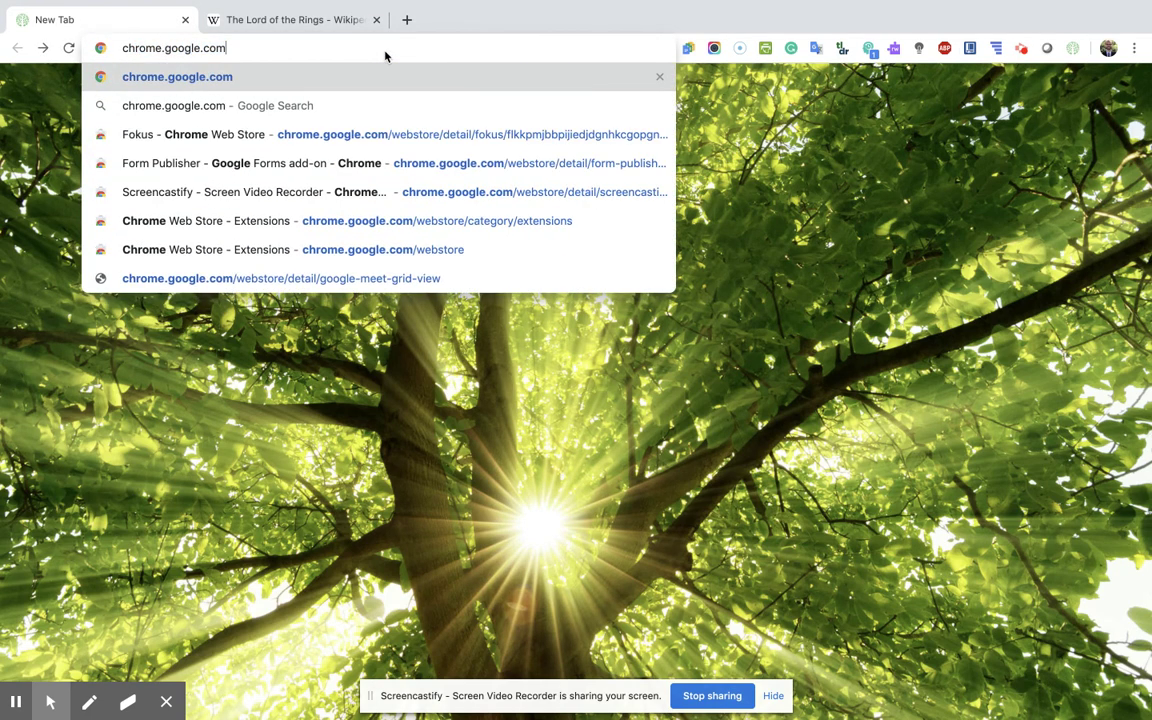
key(Return)
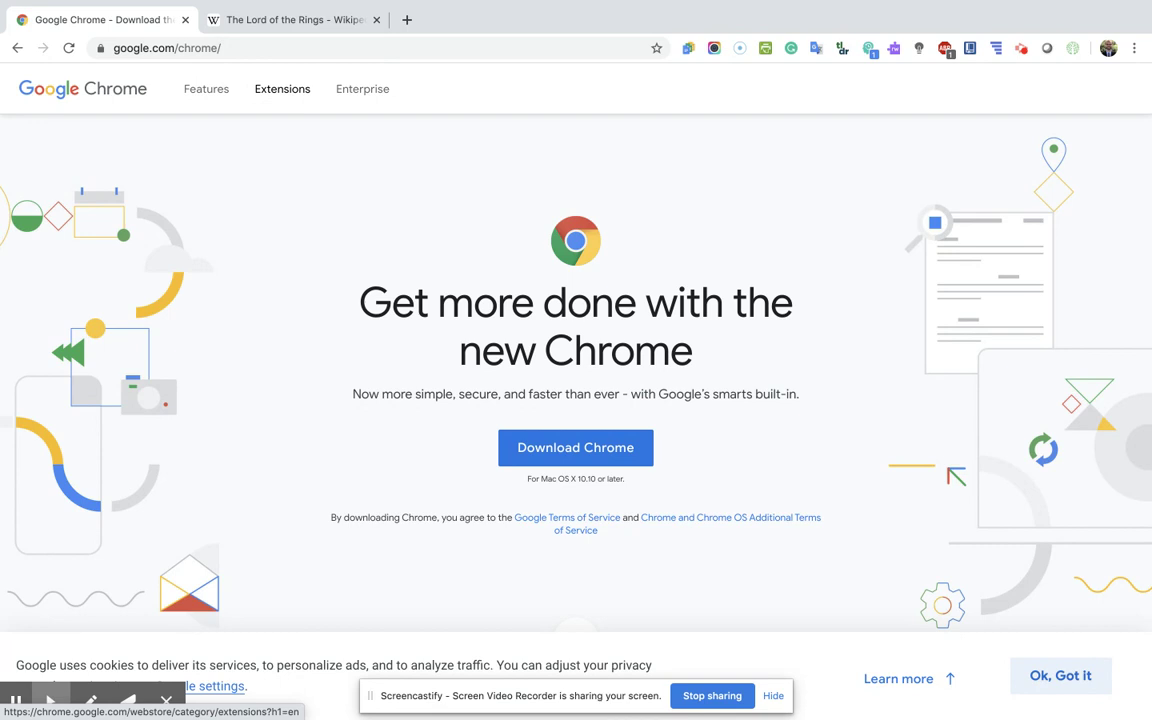
click(275, 95)
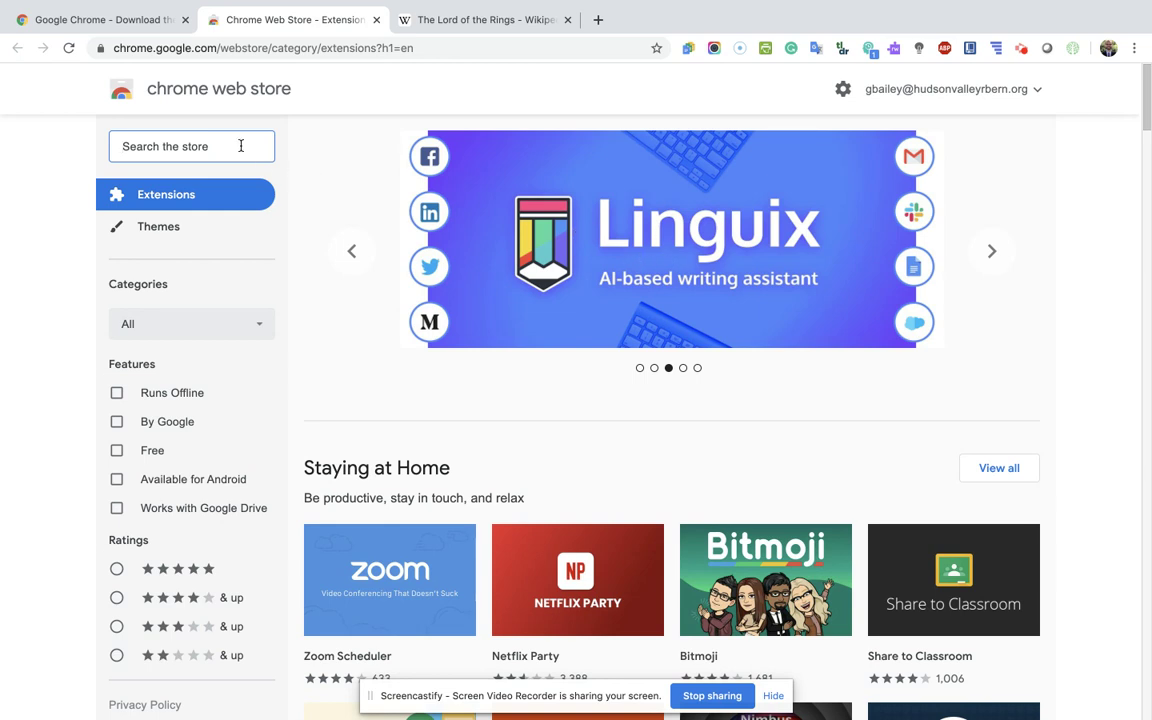
Search the store for 'imtranslator' and start adding ImTranslator: Translator, Dictionary, TTS to Chrome.
text(imtranslator)
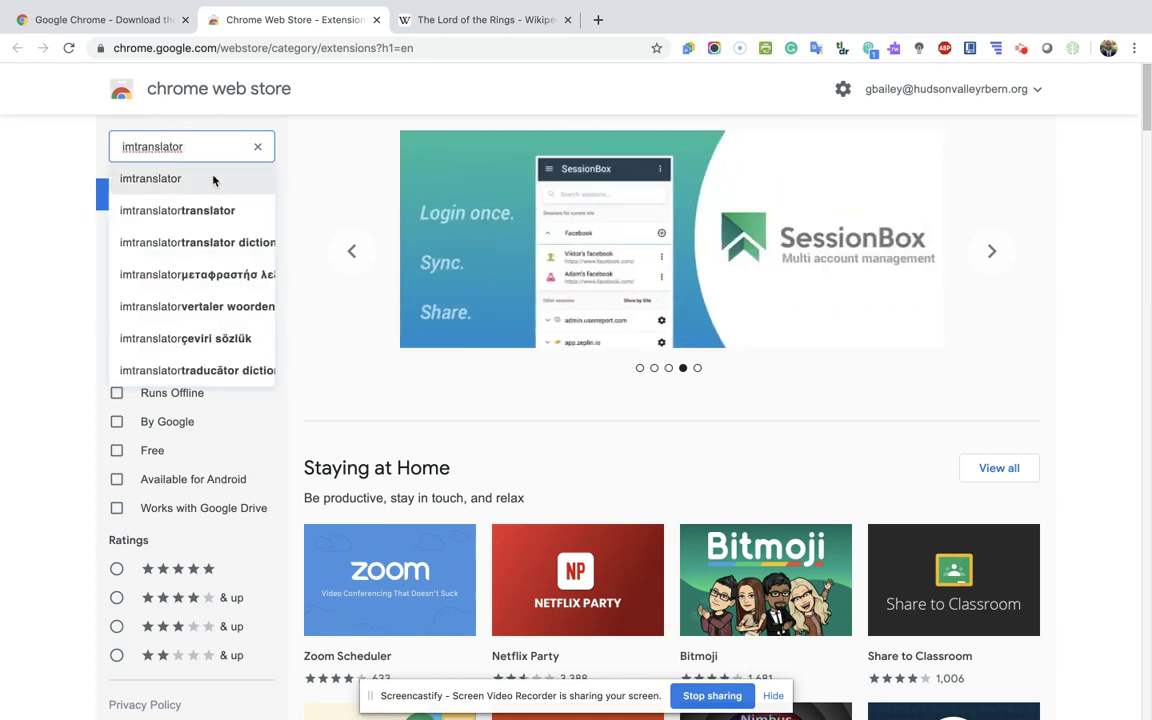
click(213, 180)
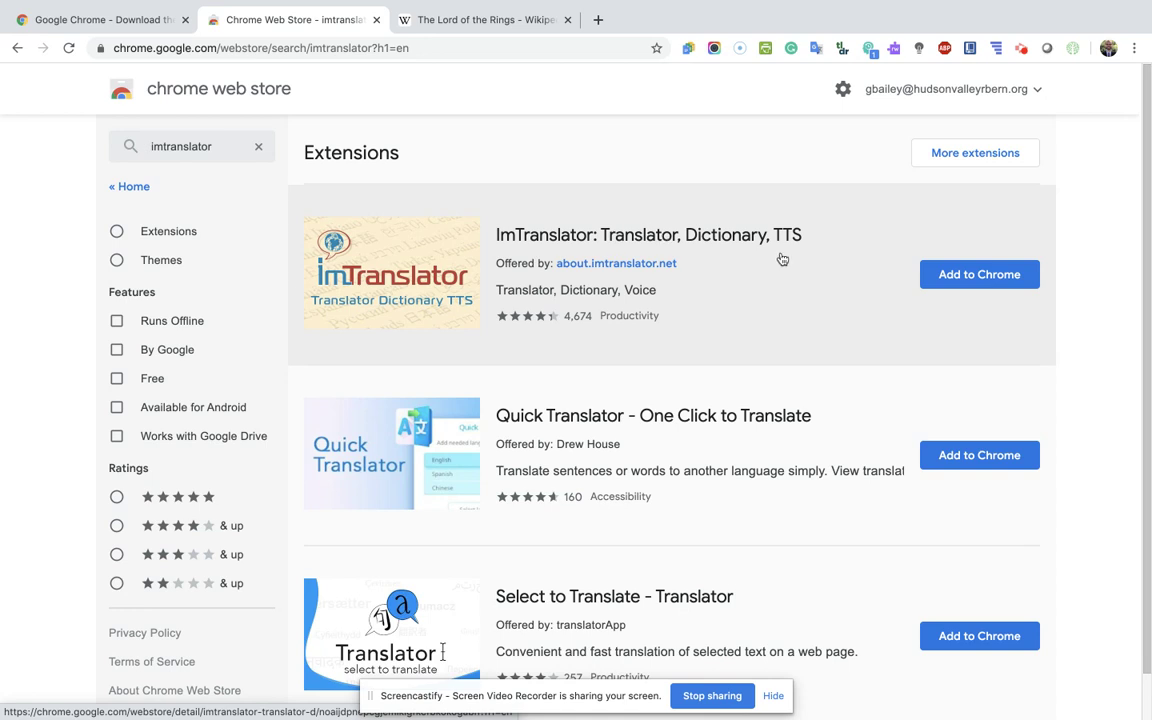
click(950, 276)
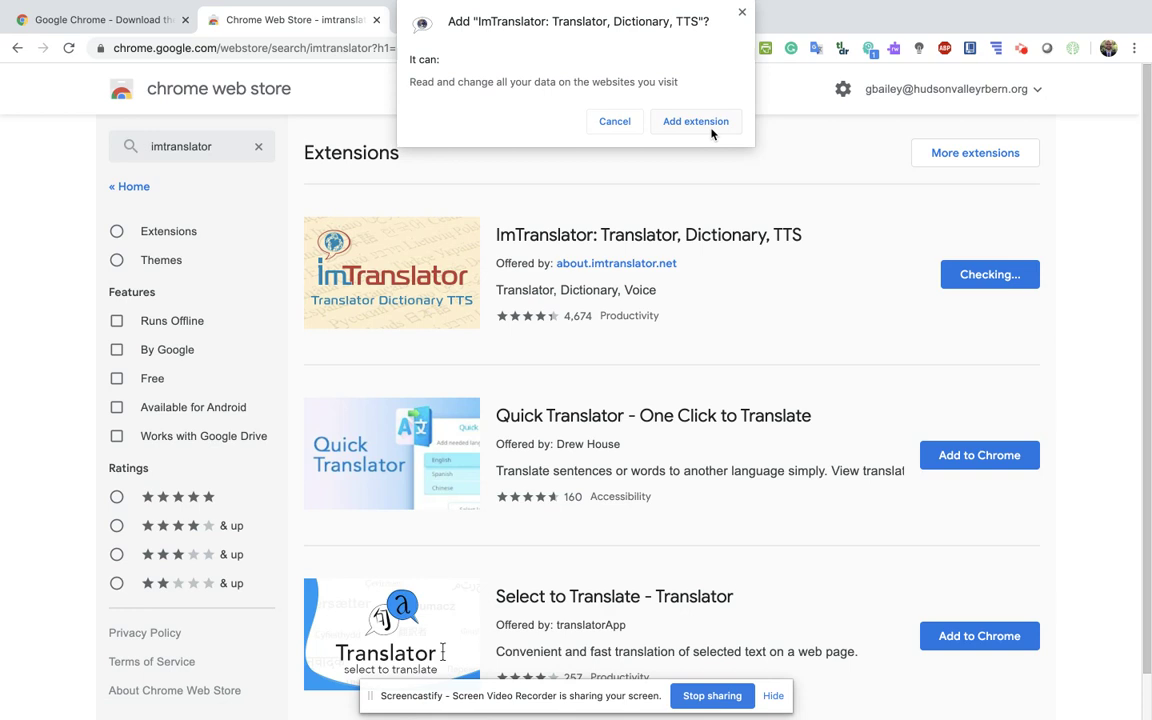
Confirm adding the ImTranslator extension, dismiss the notice, and return to The Lord of the Rings tab.
click(722, 122)
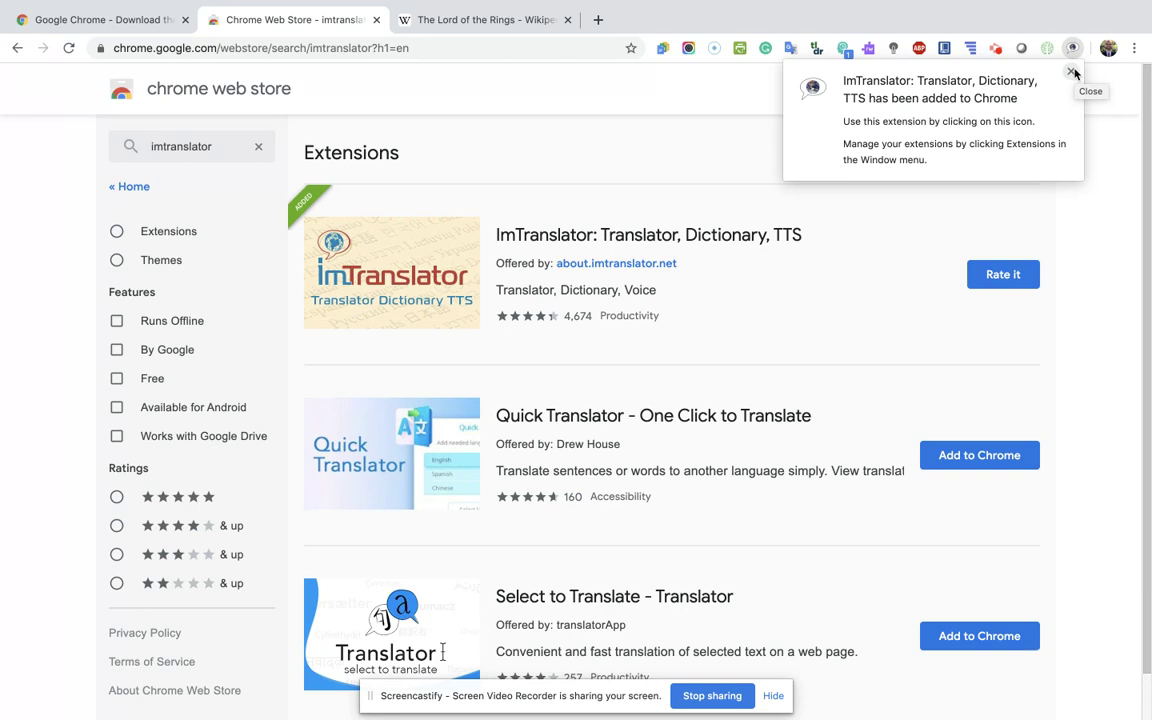
click(1073, 73)
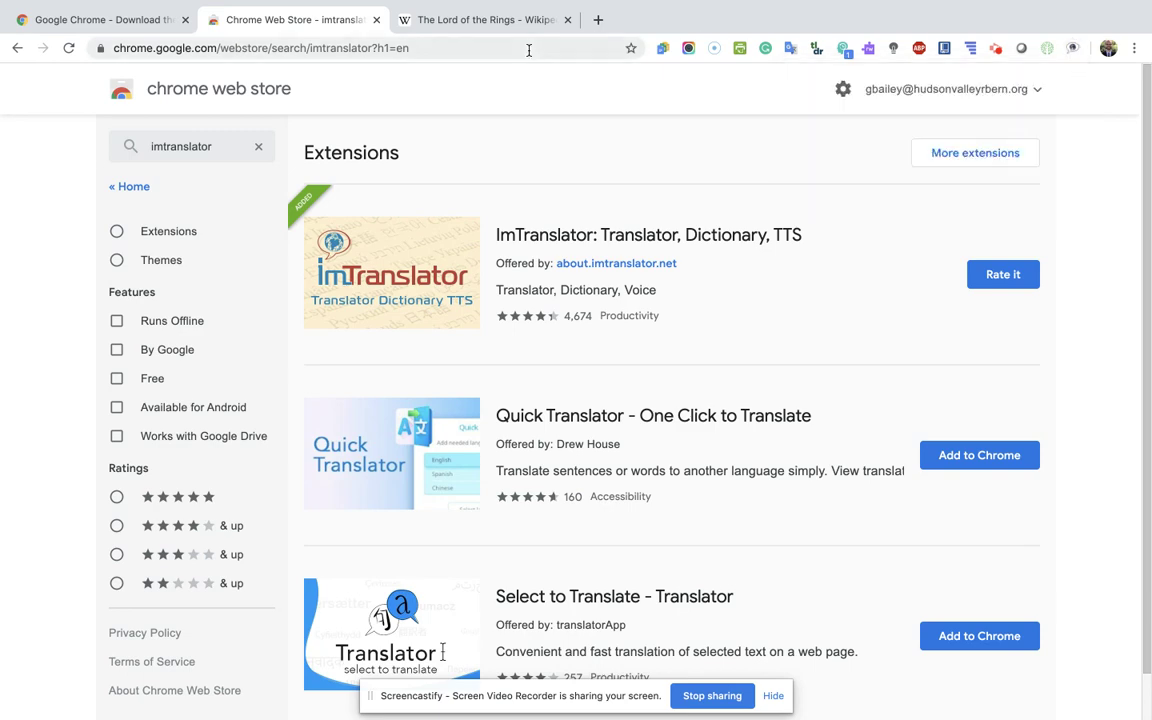
click(455, 22)
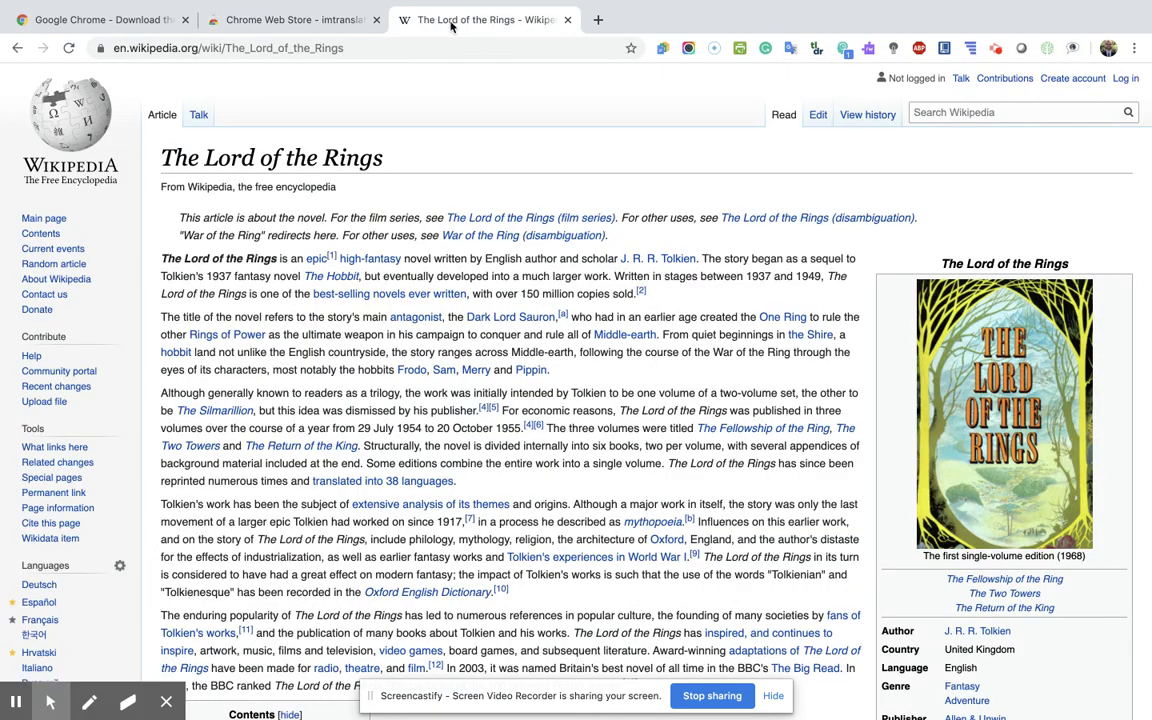
Reload The Lord of the Rings article and select its first sentence.
click(68, 48)
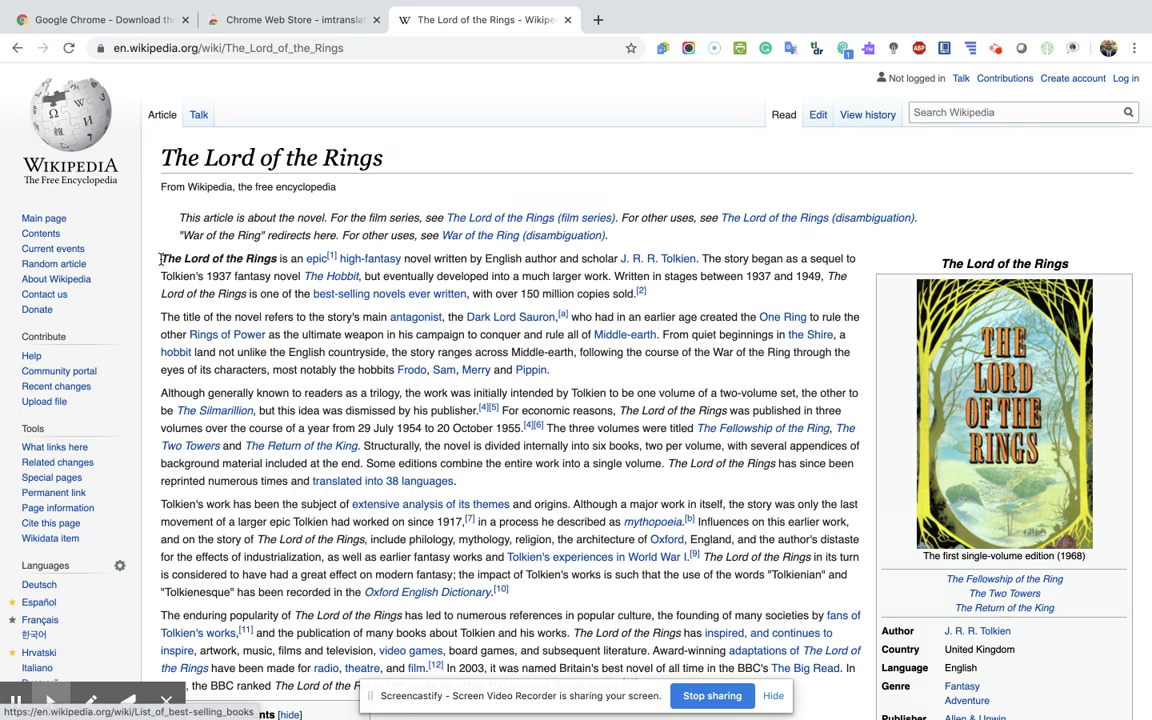
drag(161, 259, 700, 259)
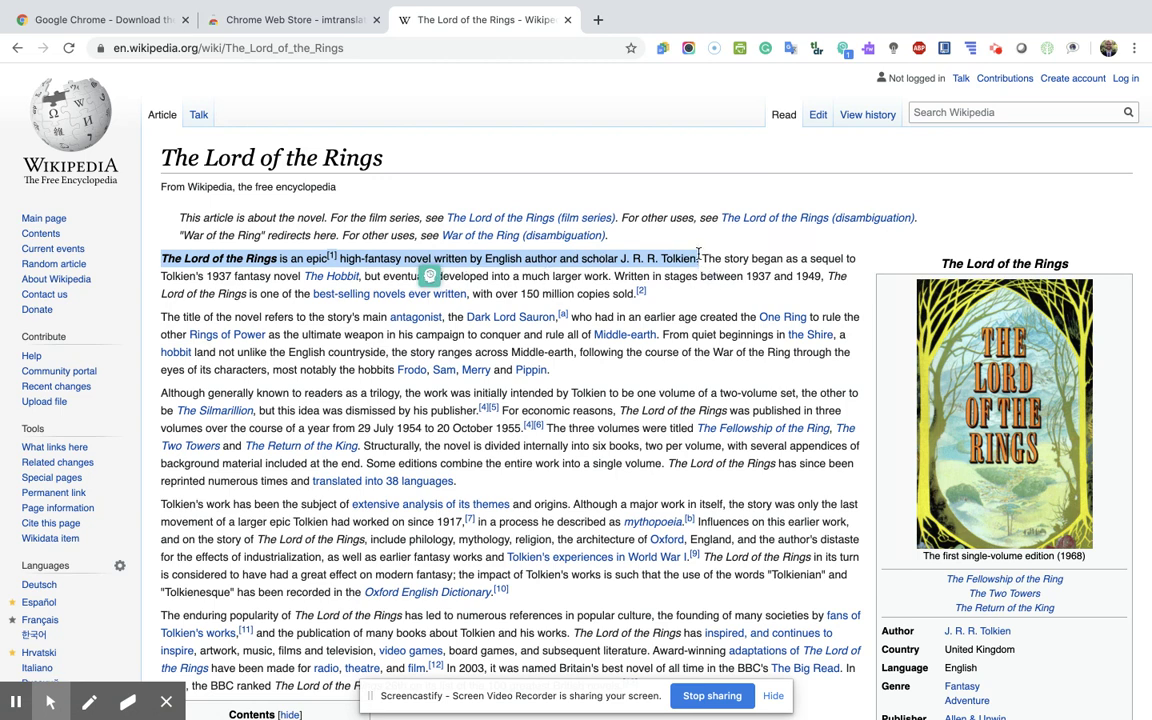
Reselect the article's opening sentence and open ImTranslator's translation bubble showing it.
click(699, 258)
drag(699, 258, 162, 258)
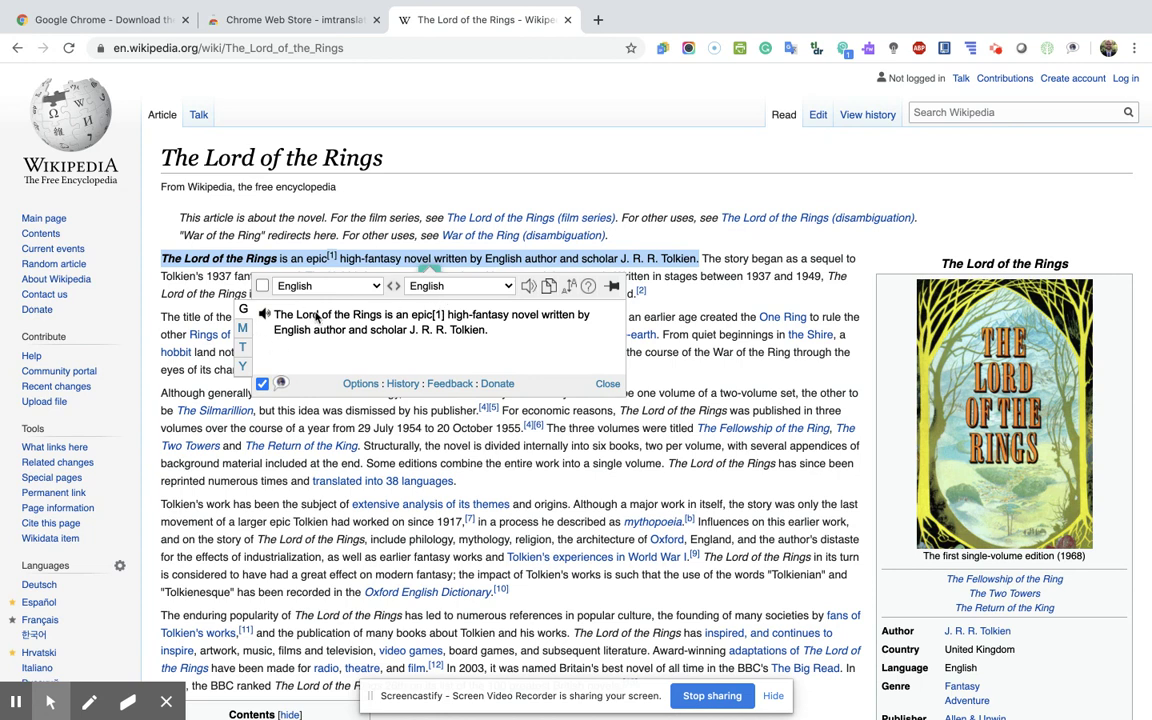
click(398, 285)
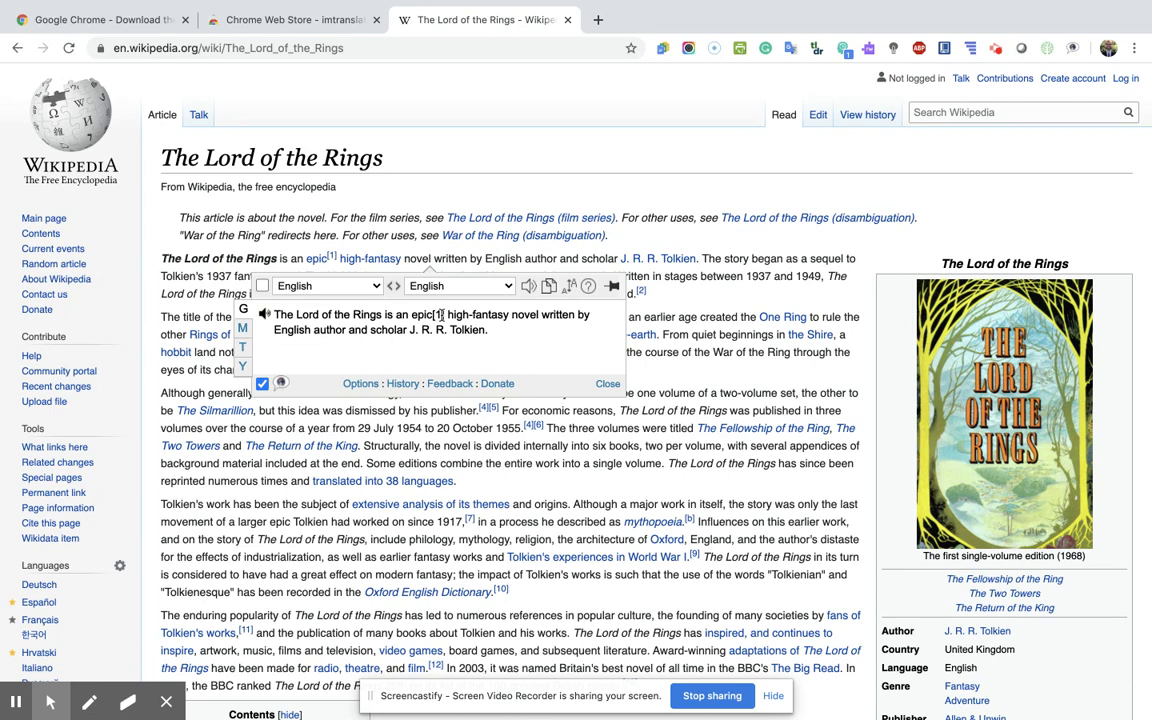
drag(442, 314, 432, 309)
click(393, 330)
click(410, 288)
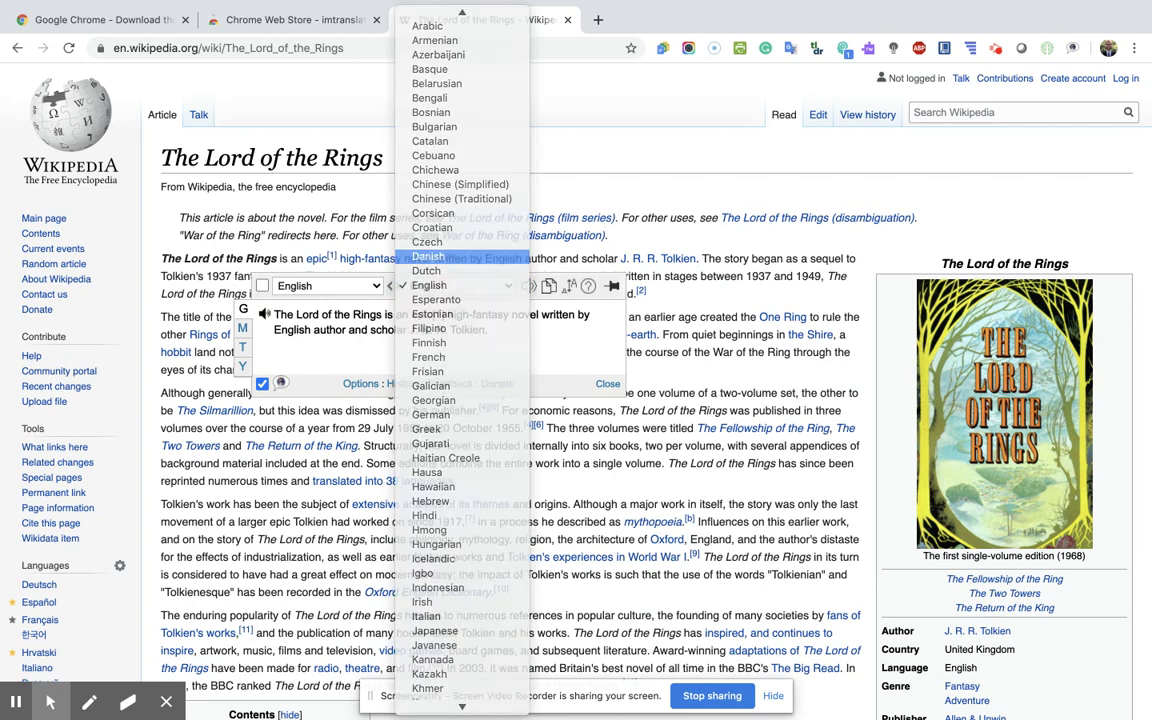
click(440, 256)
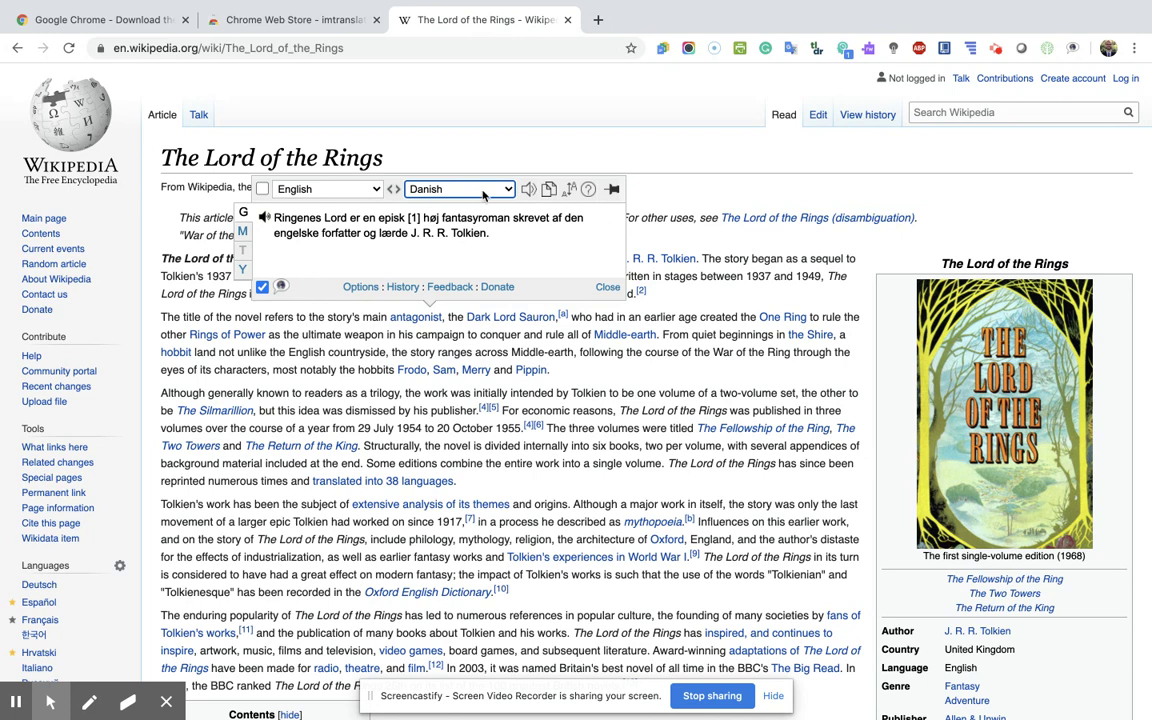
click(435, 186)
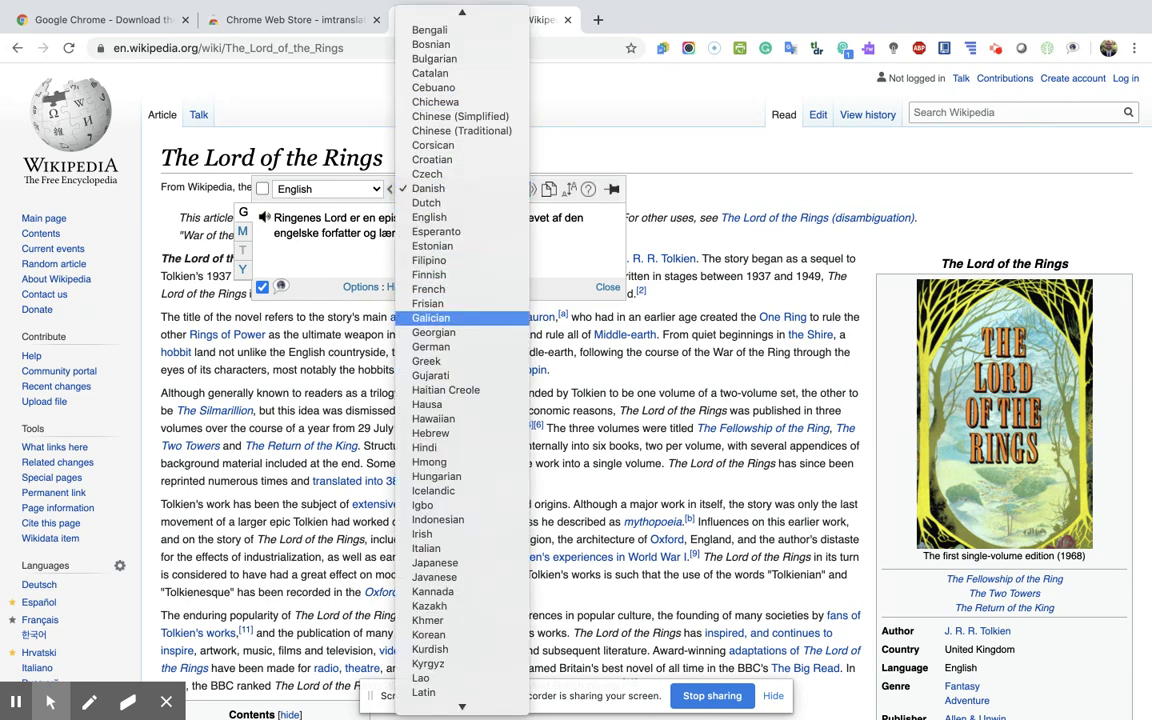
click(440, 217)
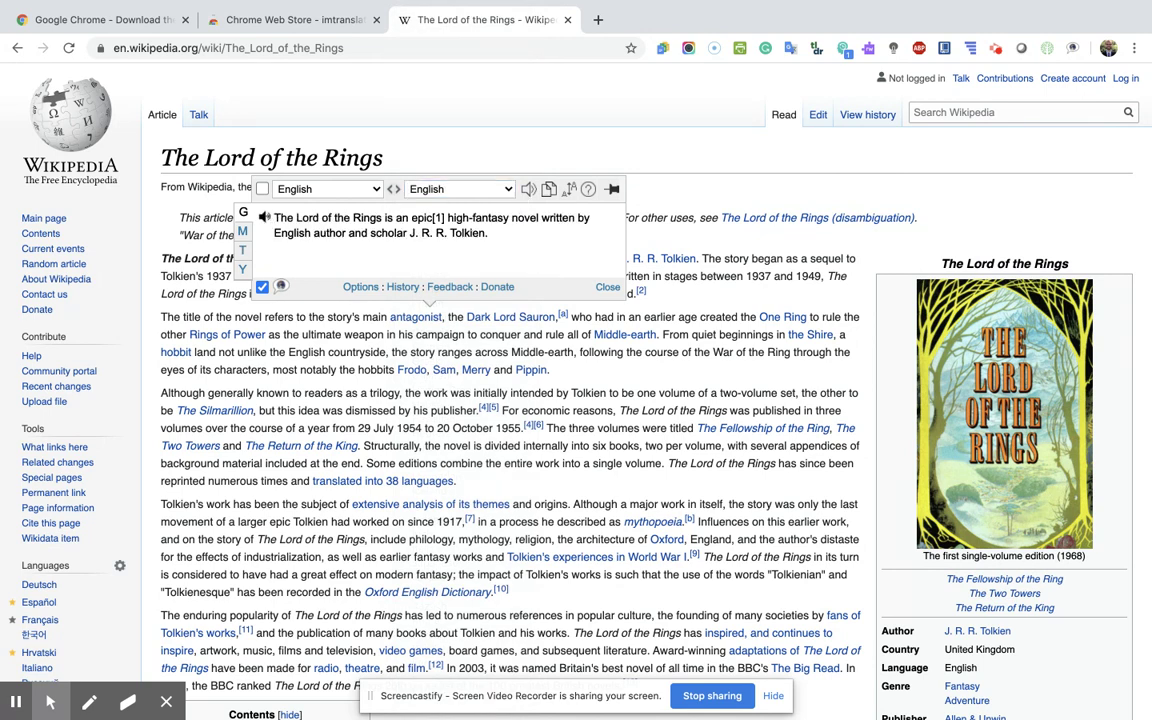
click(265, 219)
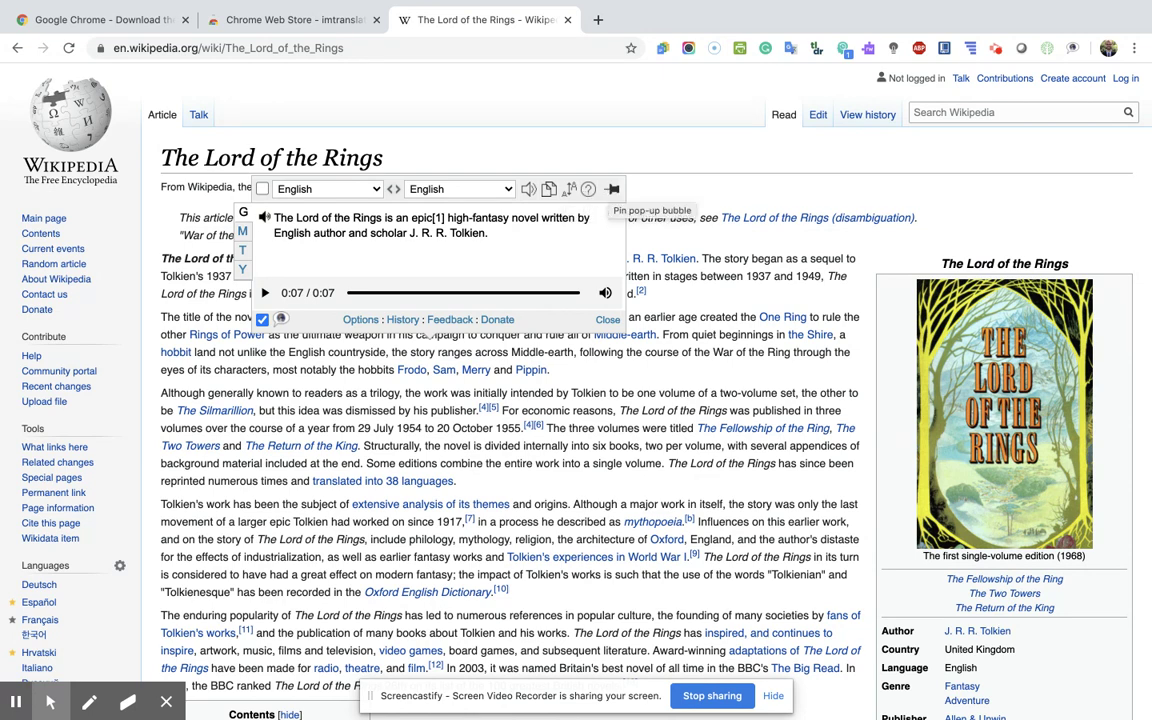
Pin the translation bubble so it stays fixed while the article scrolls.
click(612, 188)
scroll(530, 375, down, 3)
scroll(530, 375, up, 3)
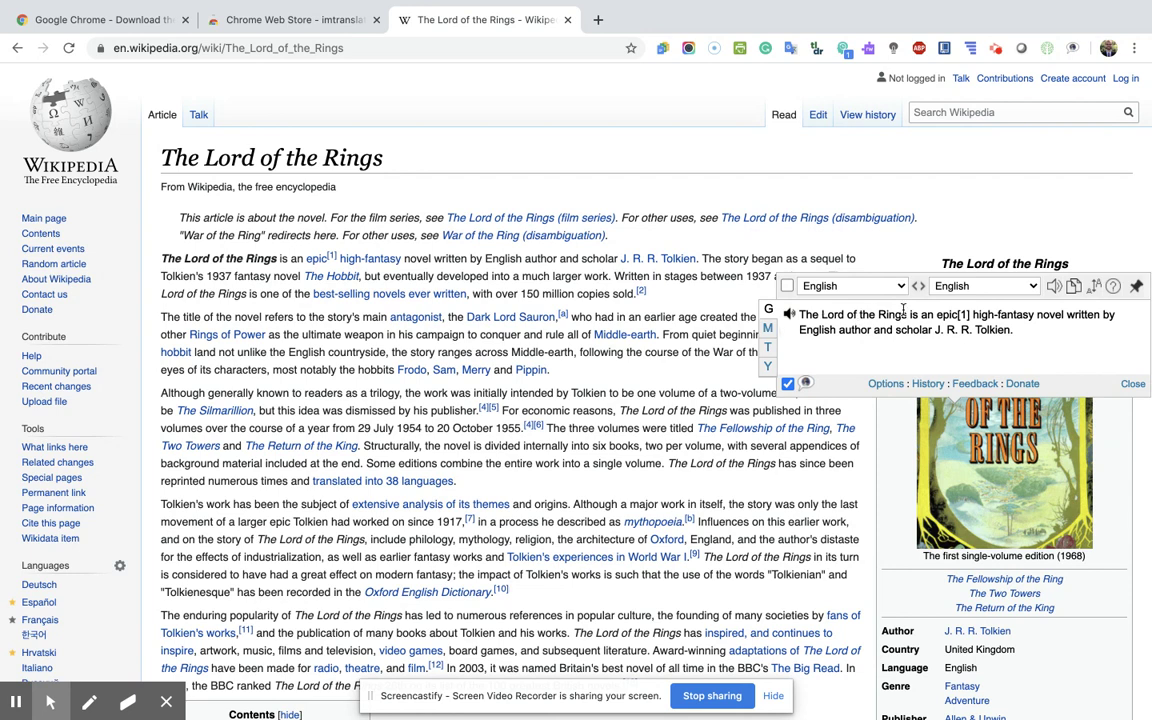
Set the bubble's target language to Spanish and play the Spanish translation aloud.
click(985, 286)
click(900, 287)
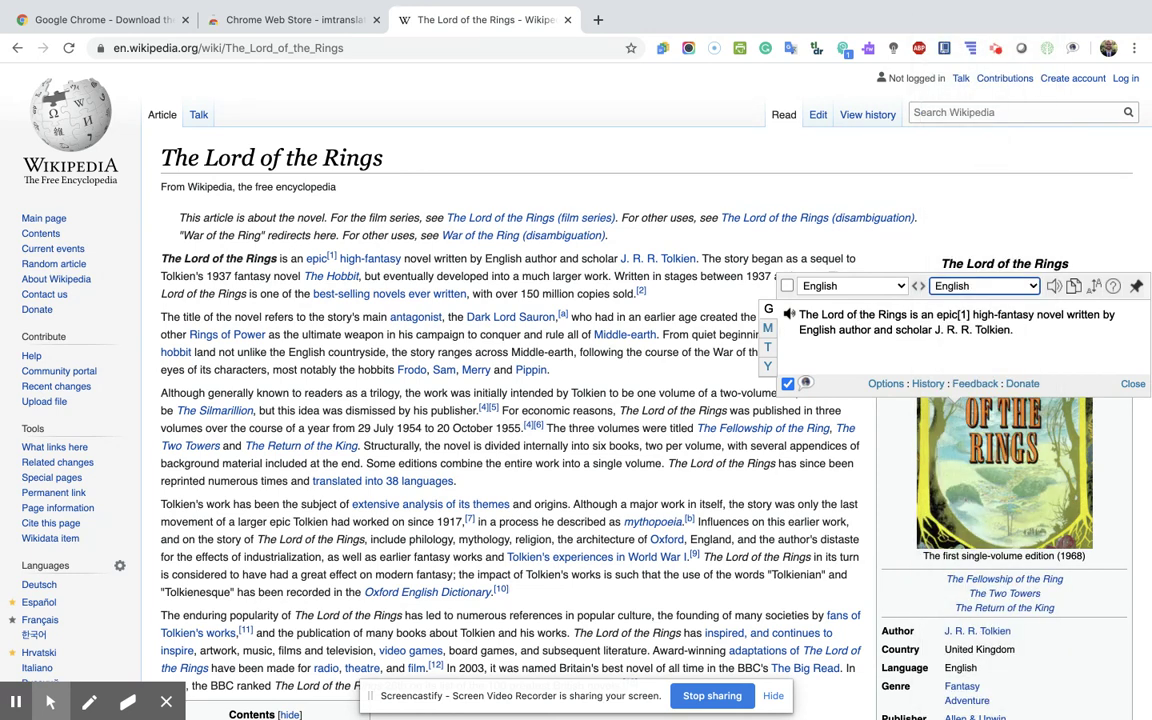
click(962, 286)
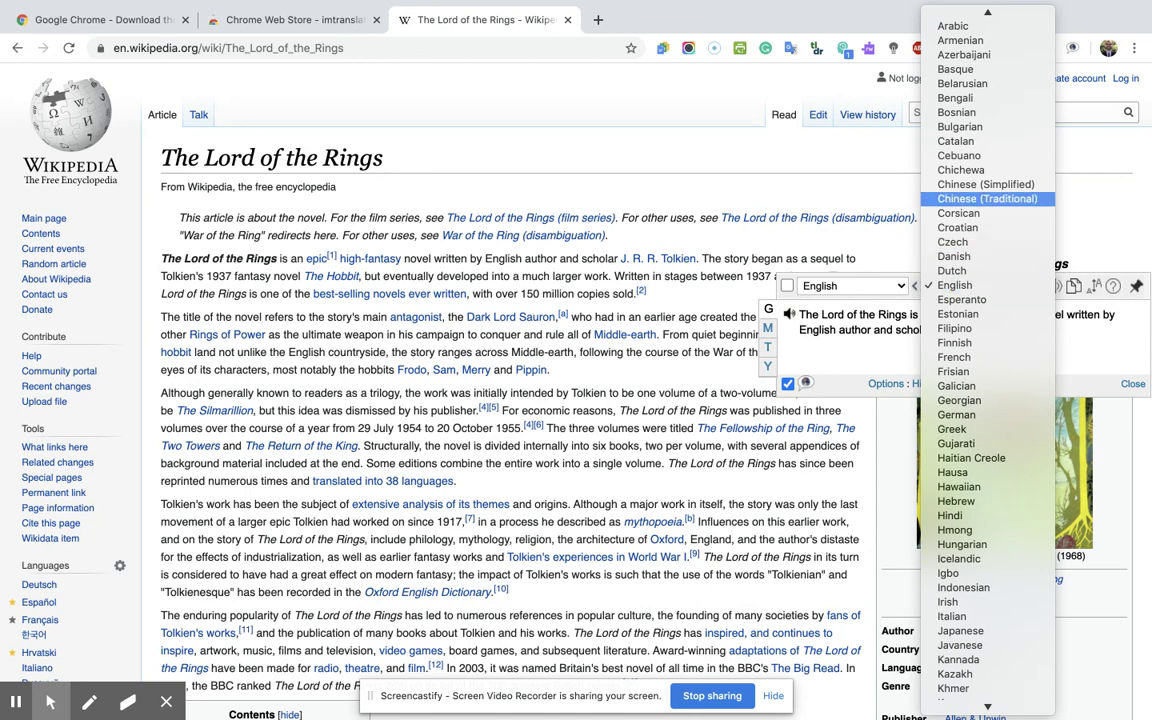
click(772, 311)
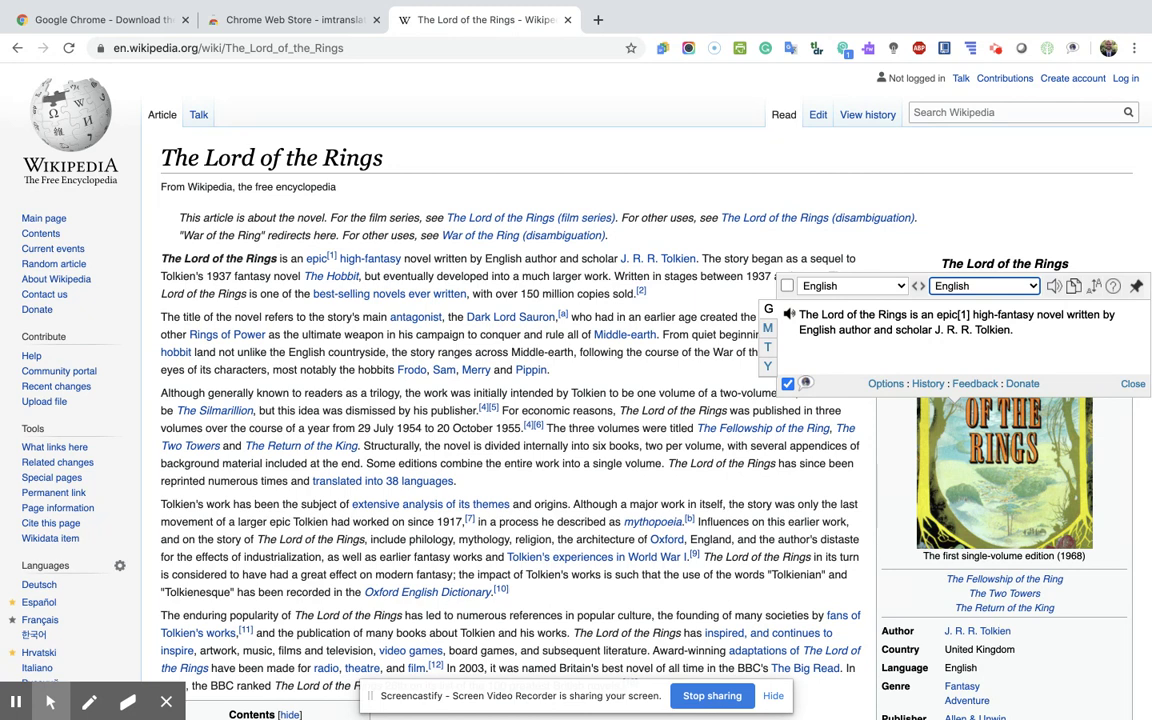
click(768, 328)
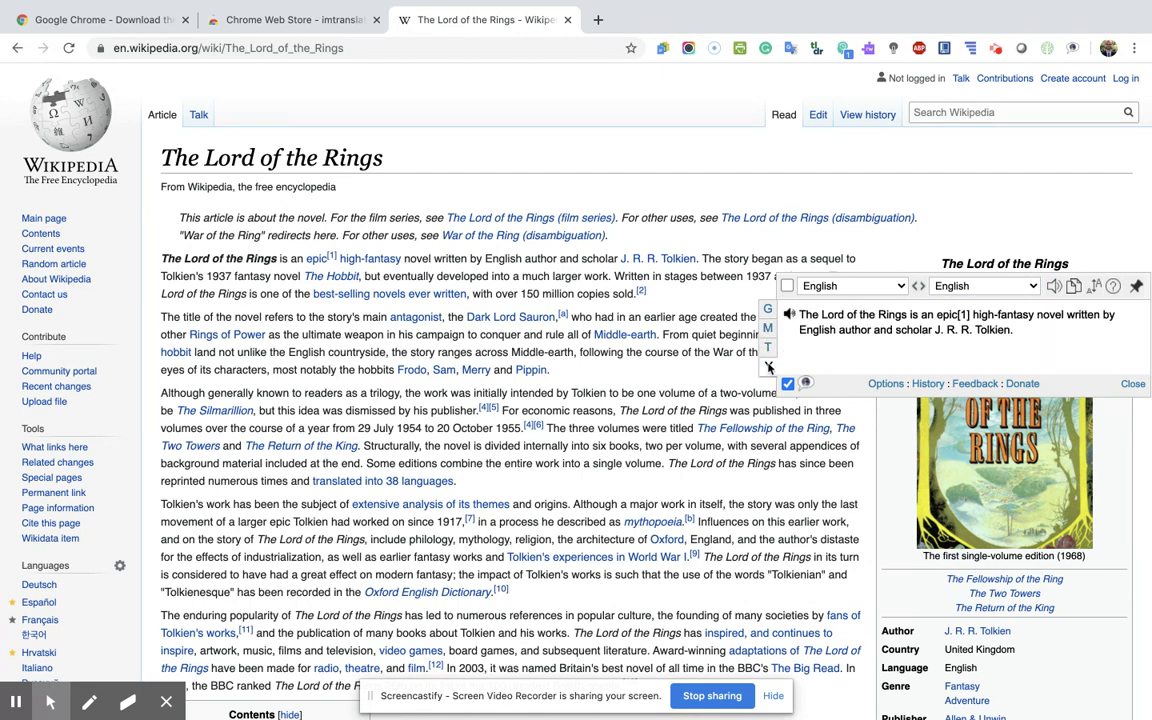
click(985, 286)
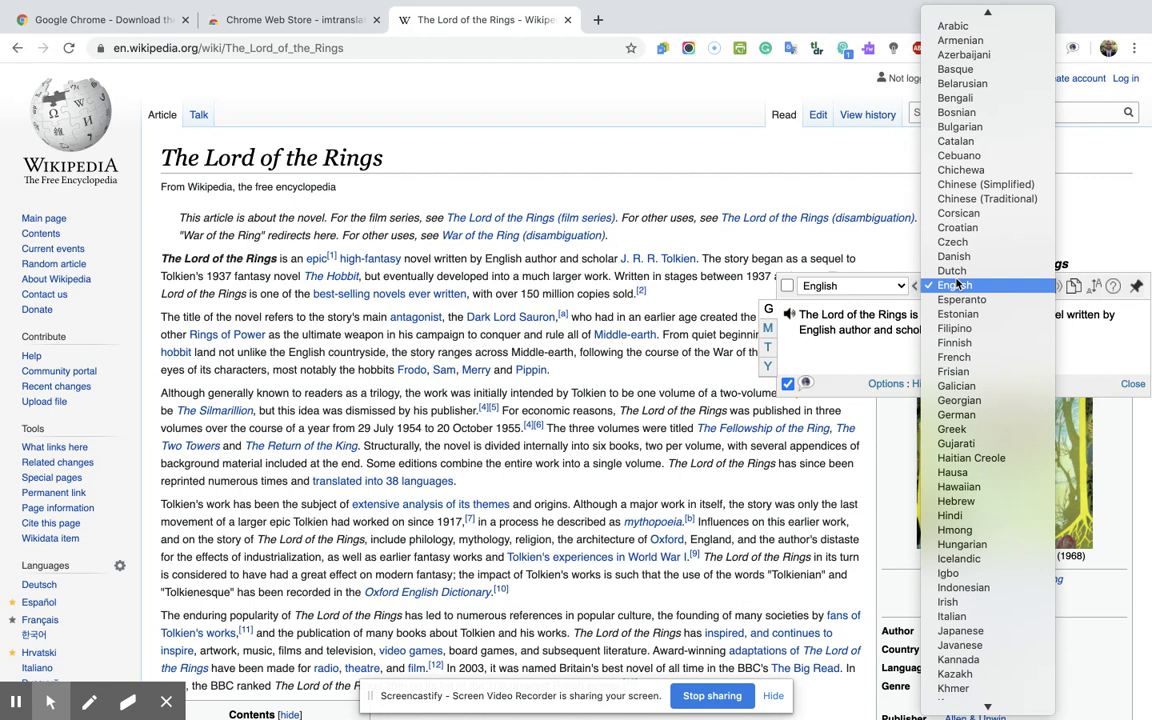
scroll(990, 490, down, 10)
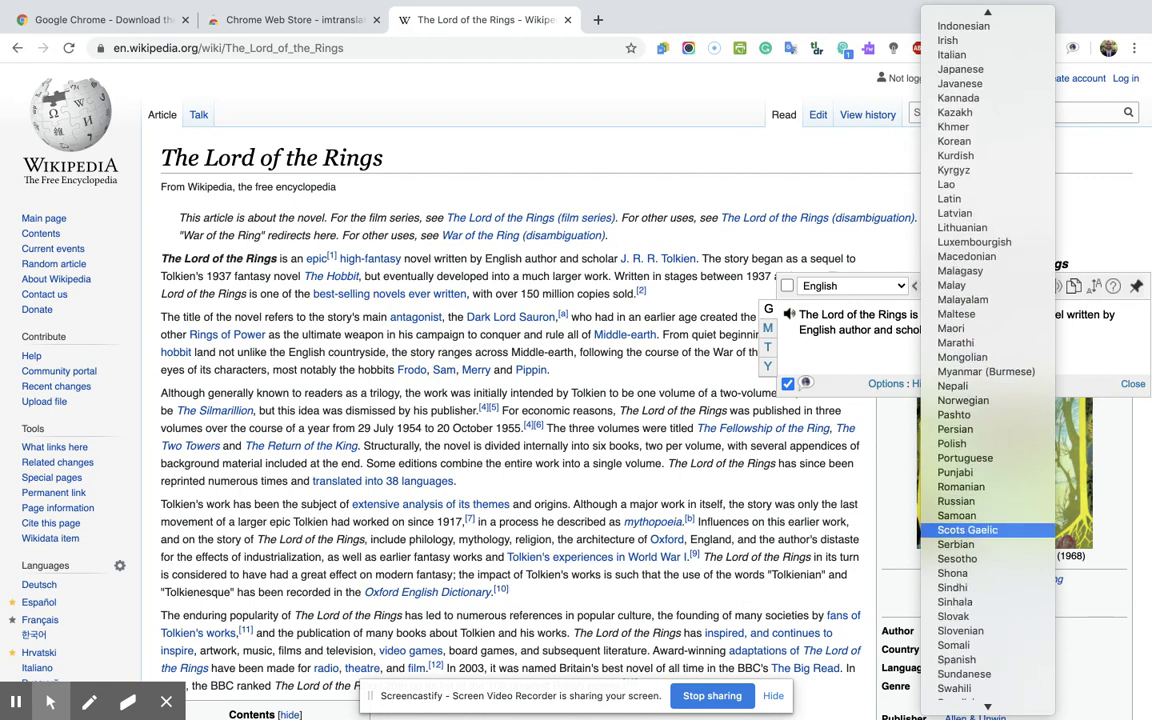
scroll(990, 490, up, 10)
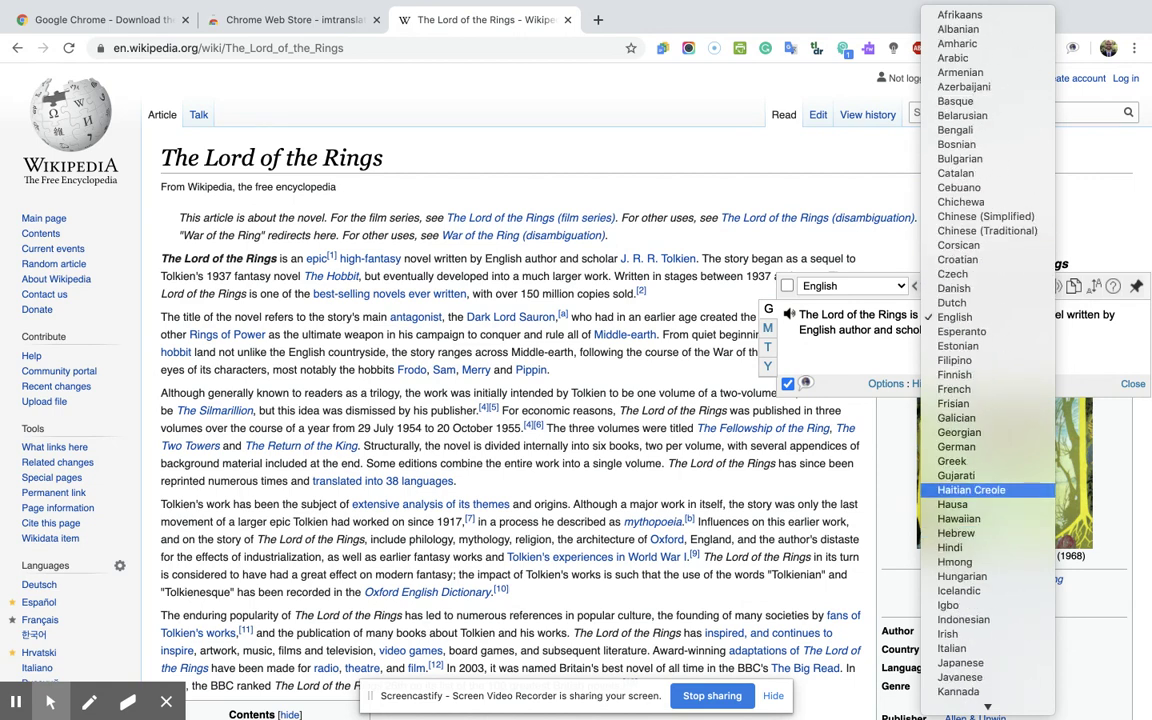
scroll(990, 490, down, 8)
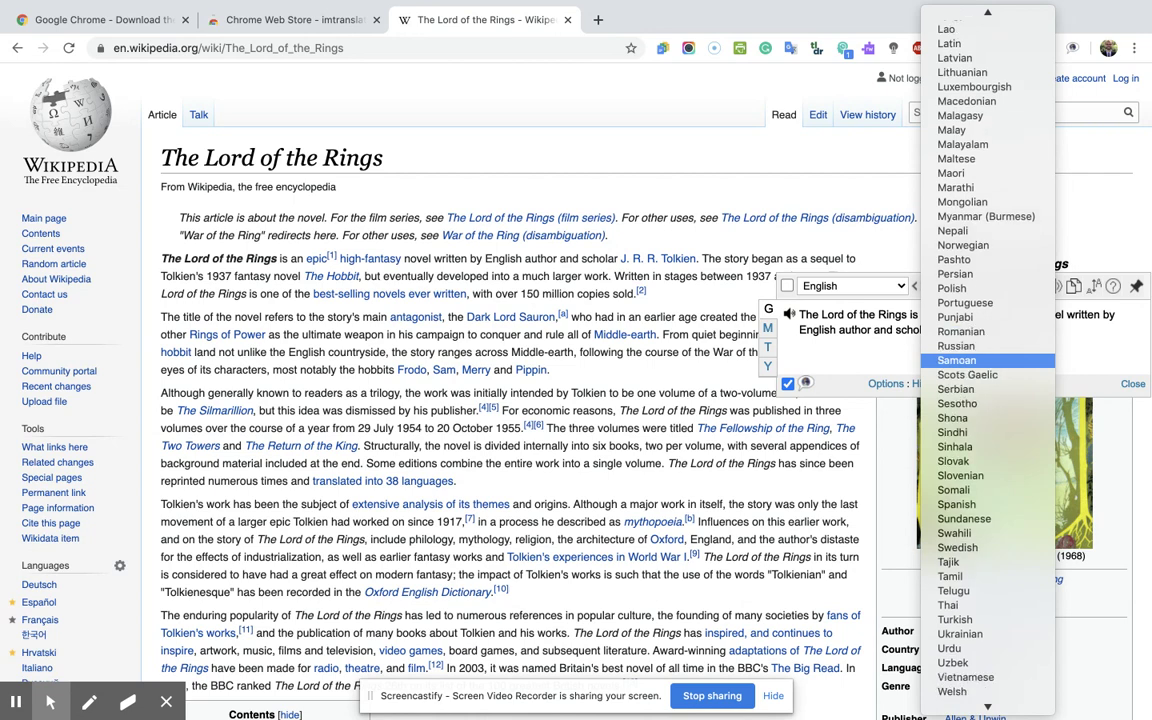
click(956, 504)
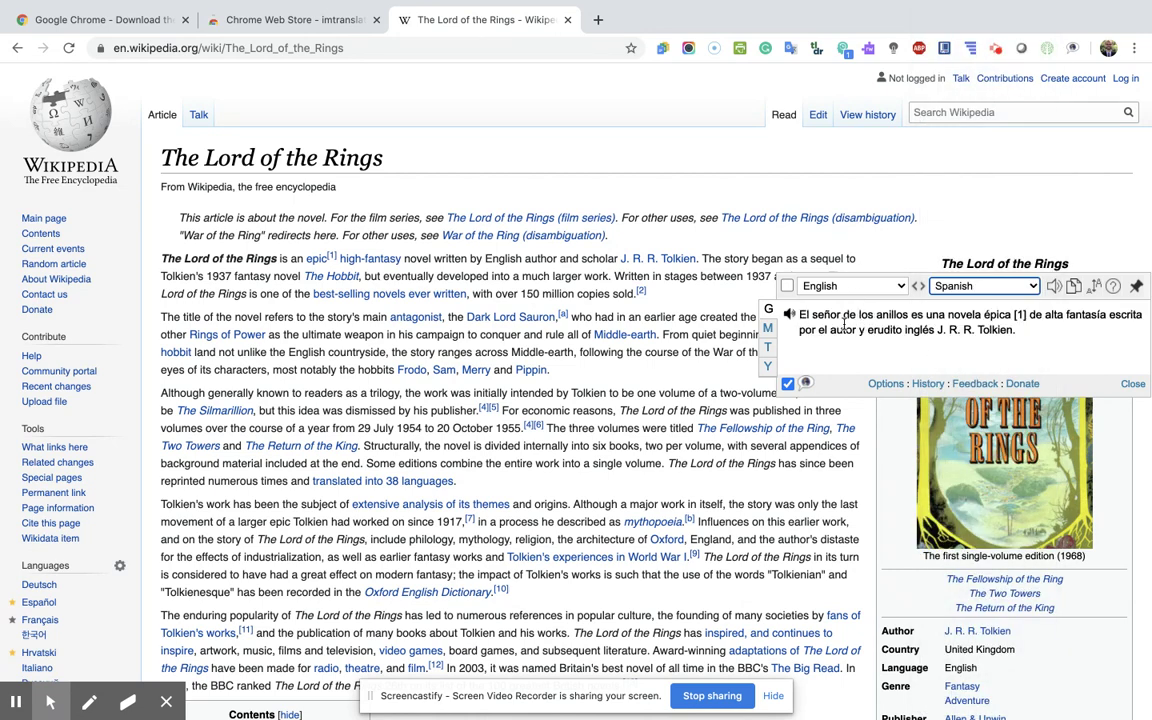
click(789, 314)
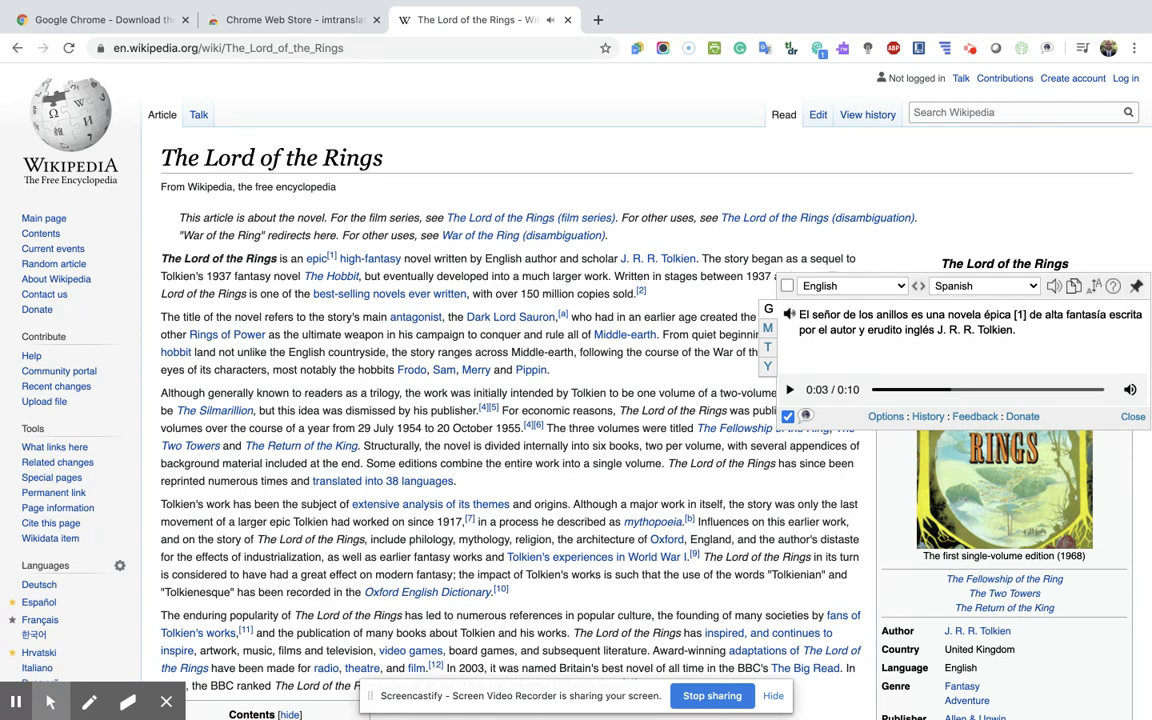
Compare the Spanish translations from the M, T, Y and G services, then close the bubble.
click(768, 328)
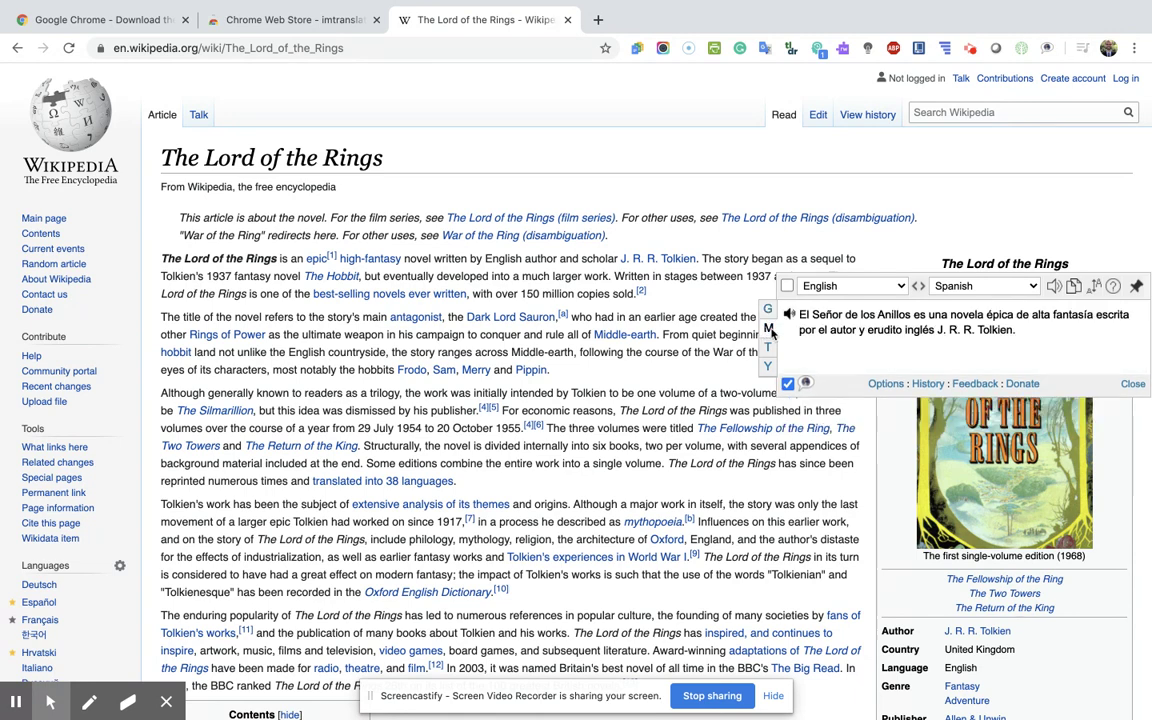
click(768, 347)
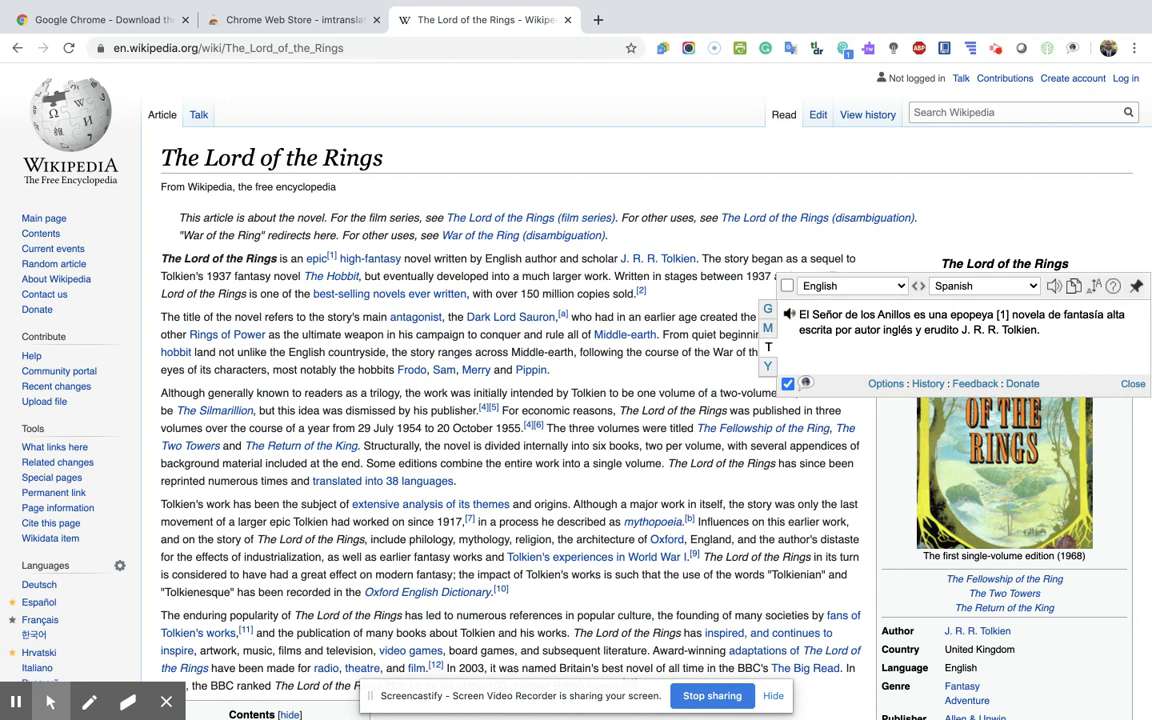
click(768, 366)
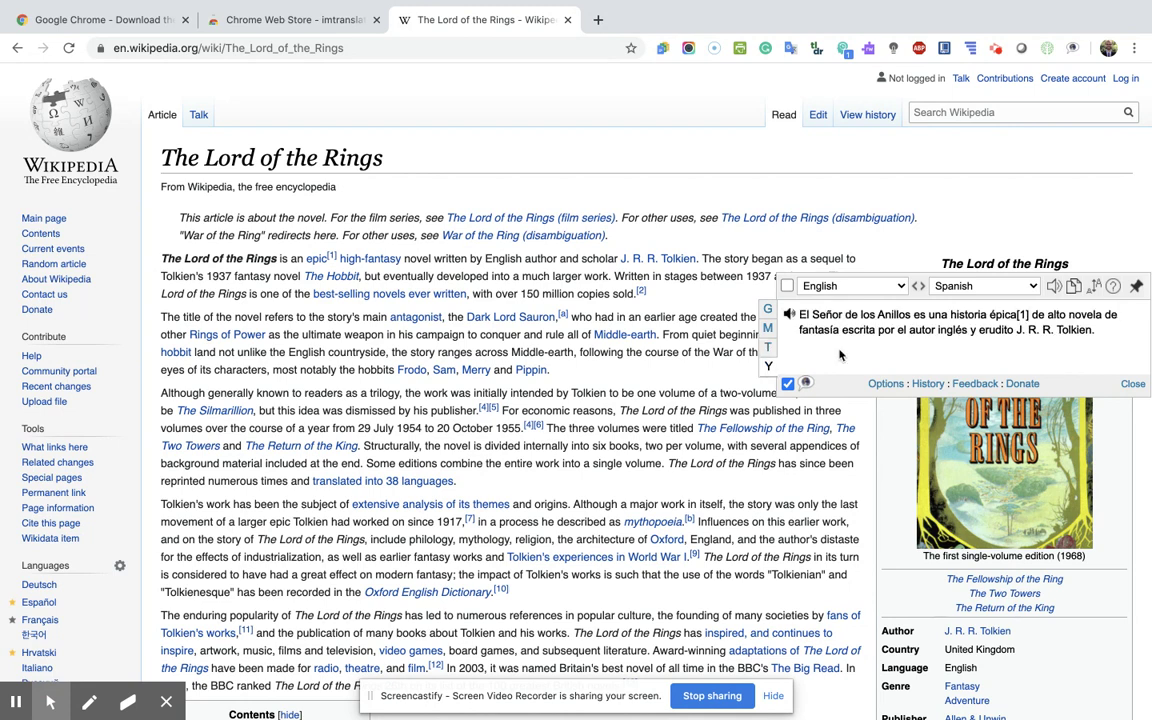
click(768, 309)
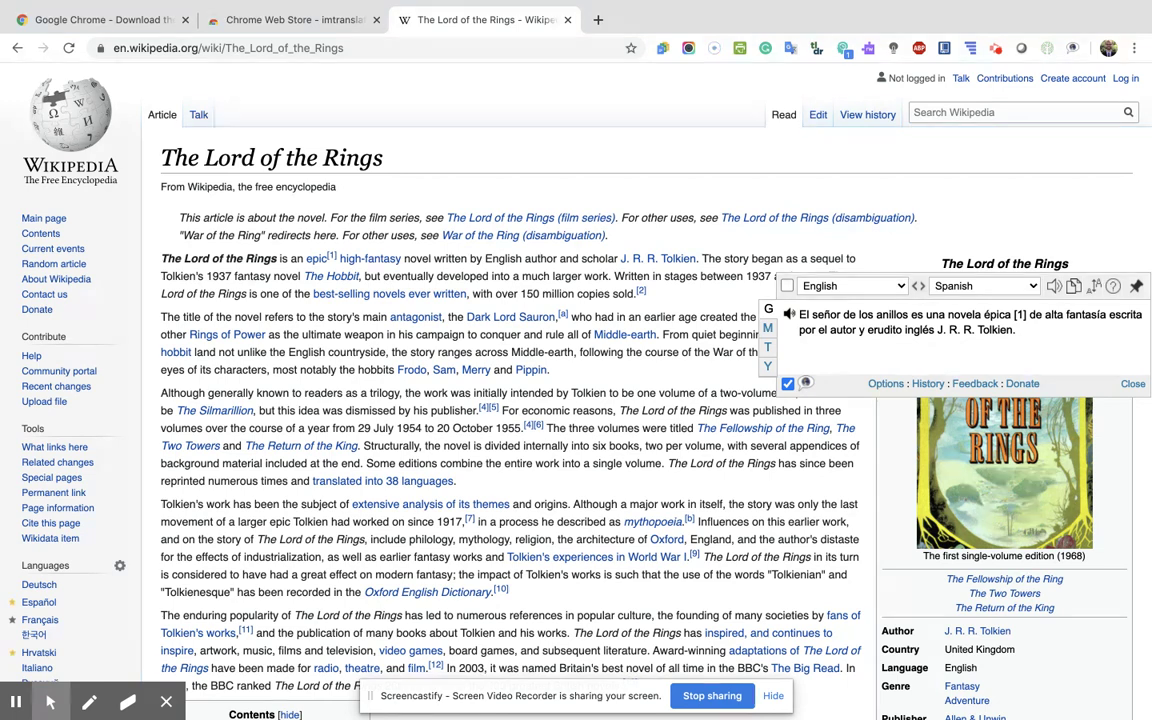
click(1129, 385)
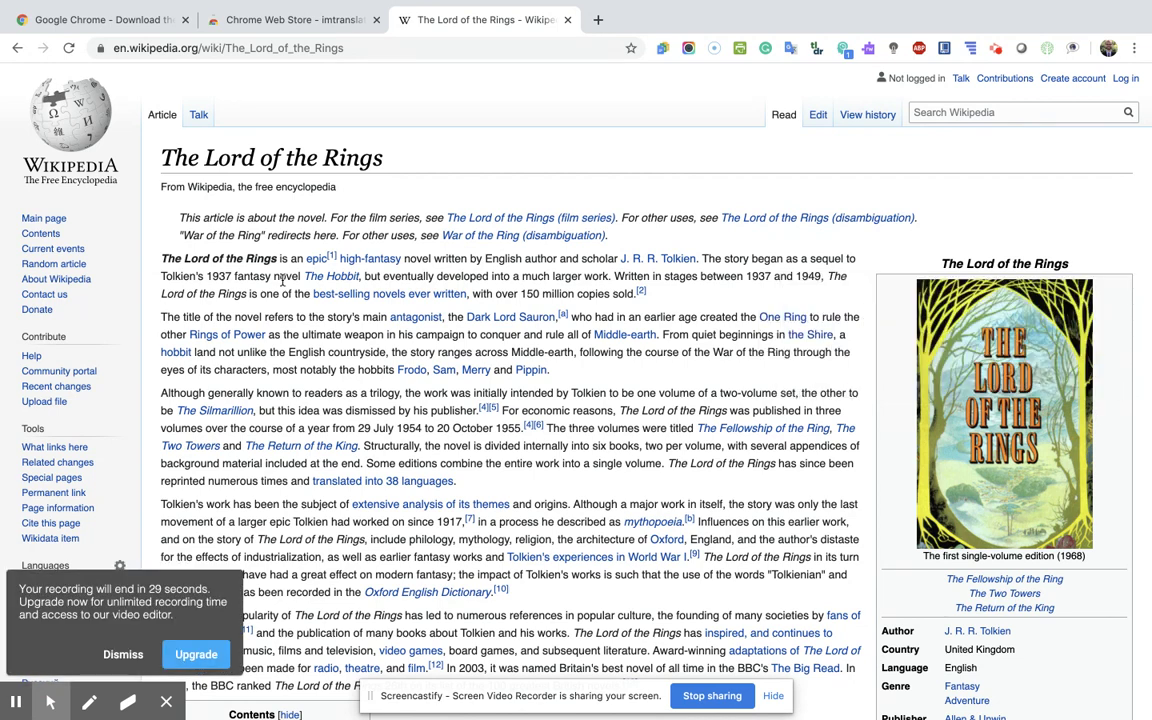
Send the article's whole lead paragraph to Text To Speech, check reading speeds, and pause playback.
drag(158, 258, 640, 293)
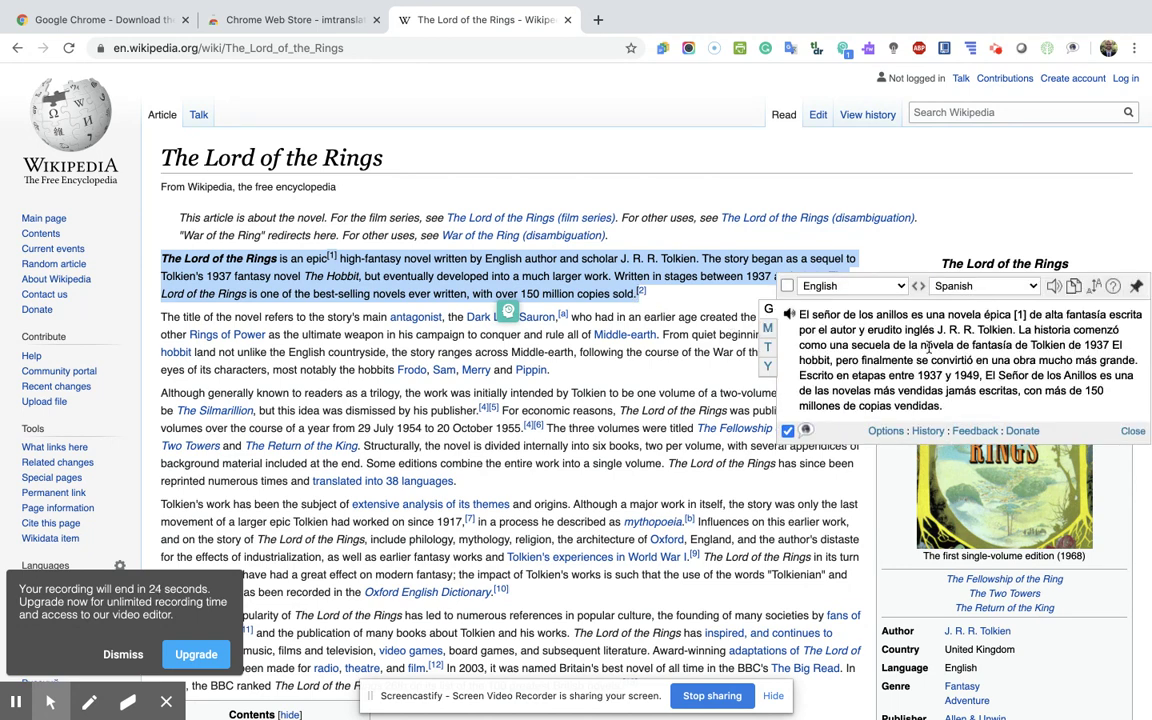
click(1054, 286)
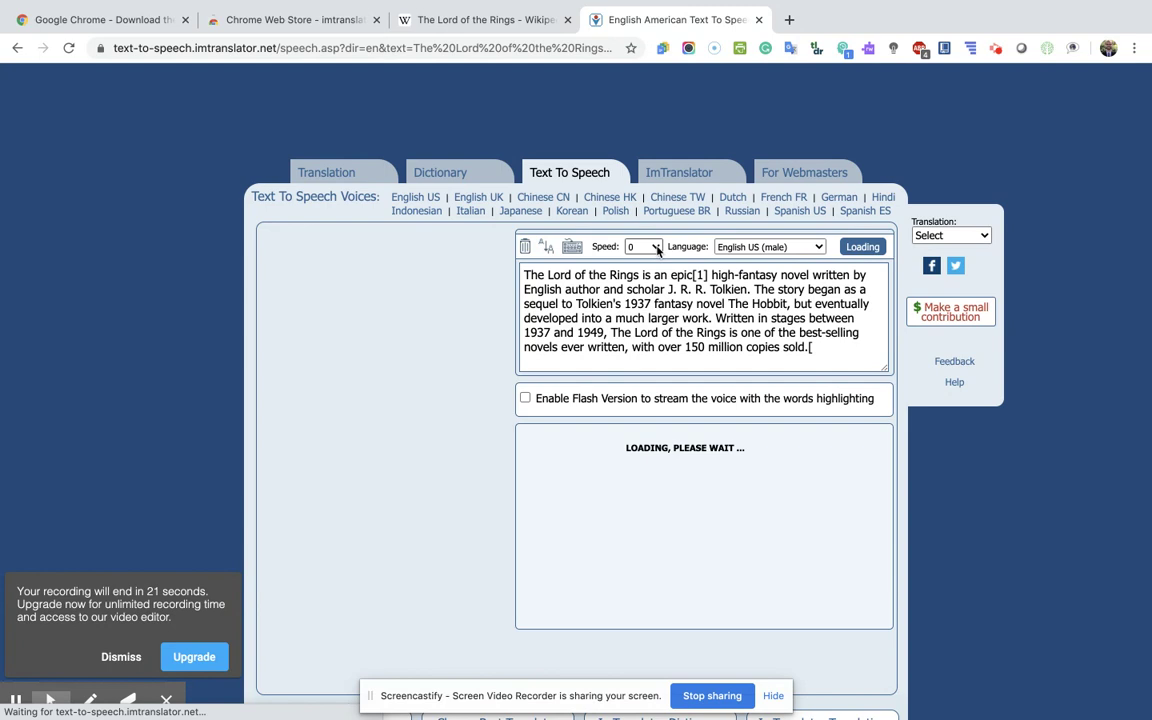
click(643, 246)
click(644, 250)
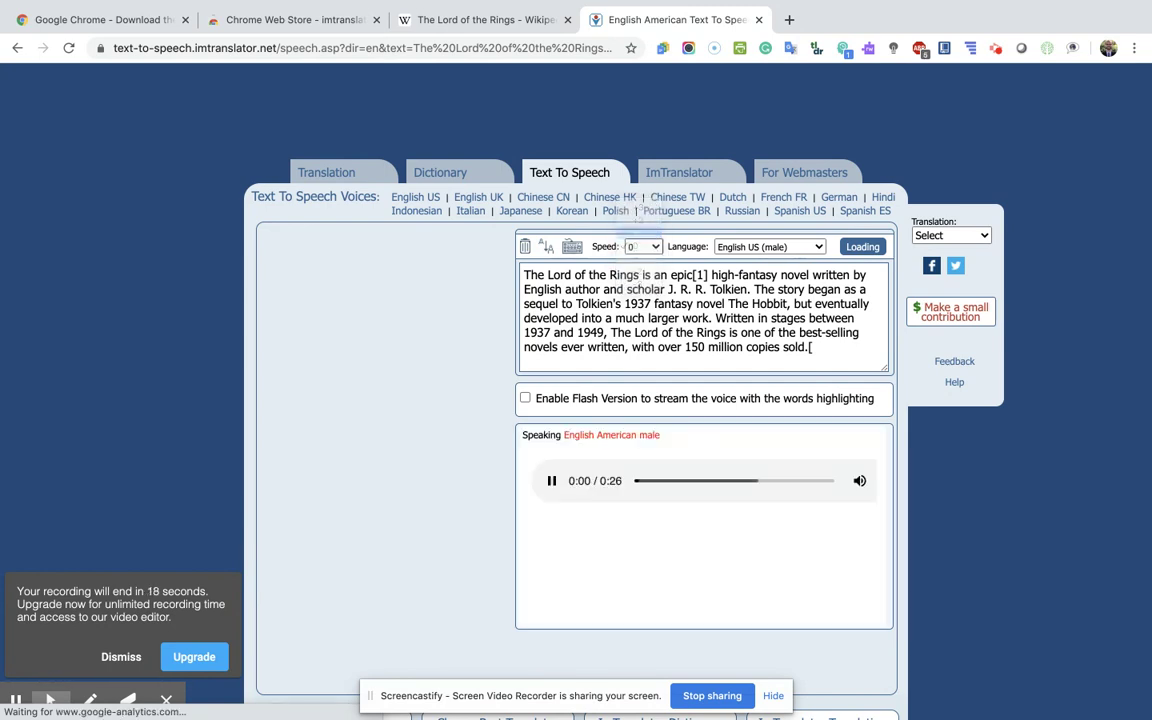
key(space)
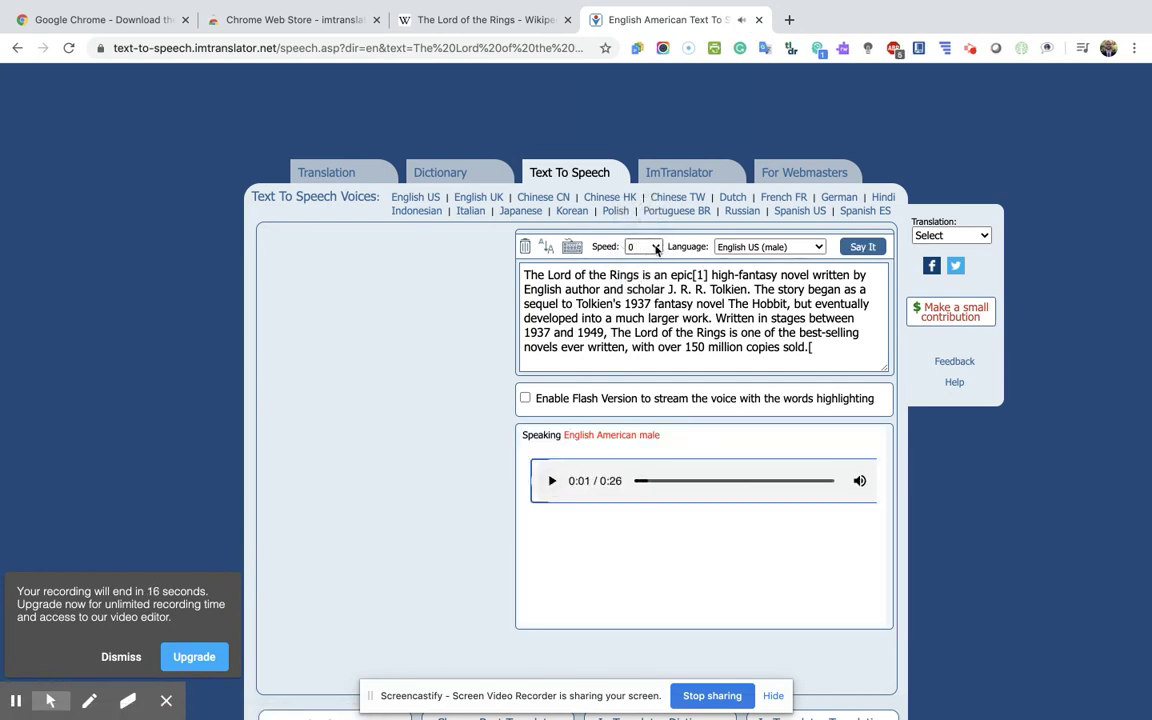